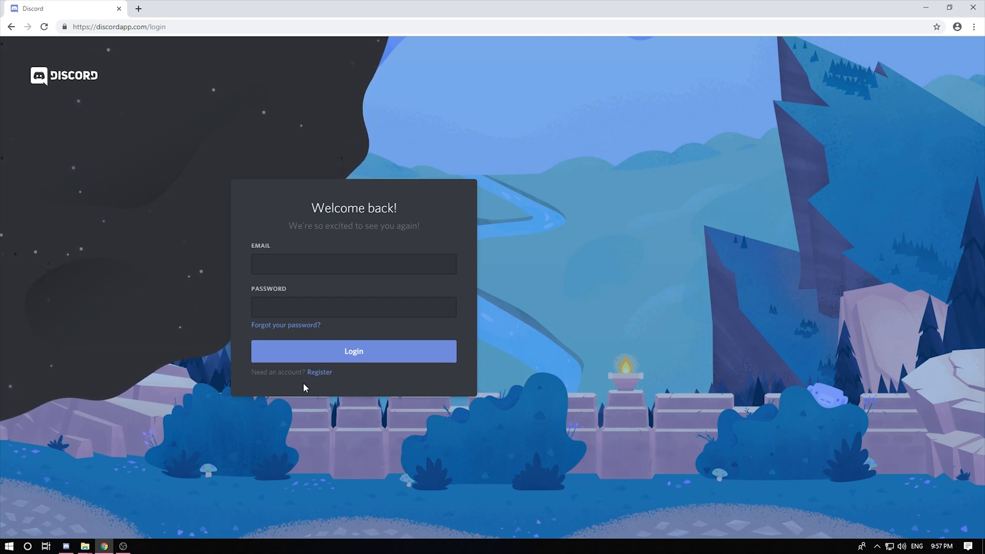
Fill the registration form with the new account's email, username and password
{"action": "left_click", "coordinate": [122, 546]}
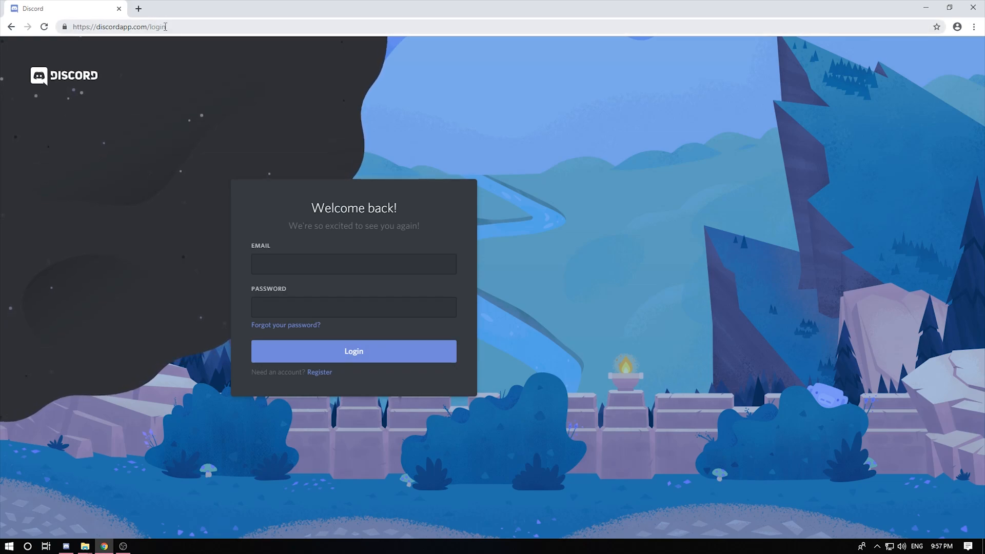
{"action": "left_click", "coordinate": [320, 372]}
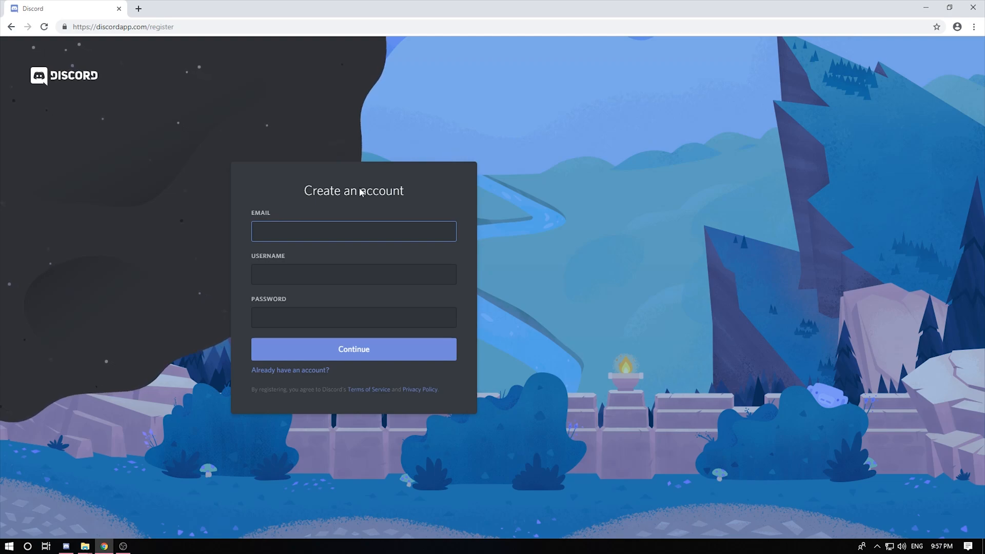
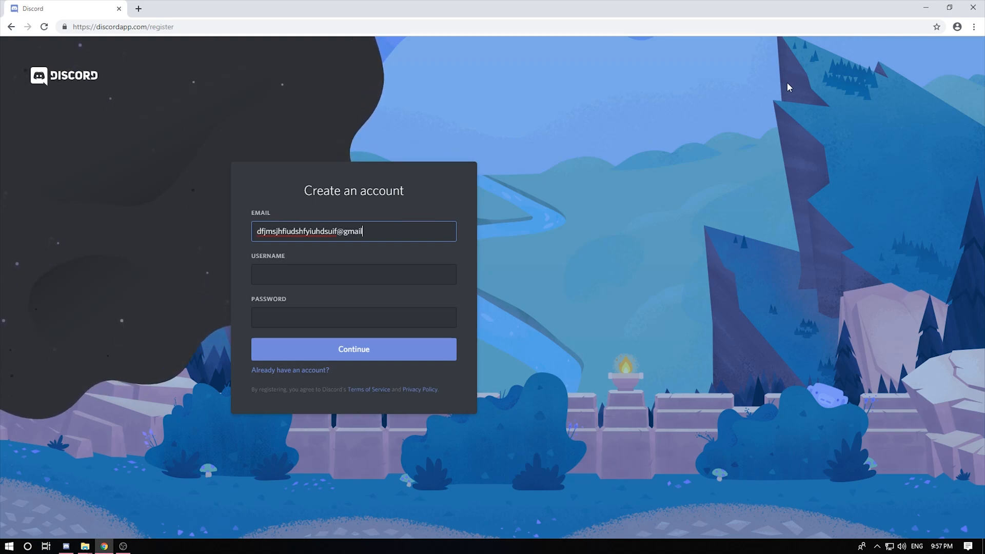
{"action": "key", "text": "Tab"}
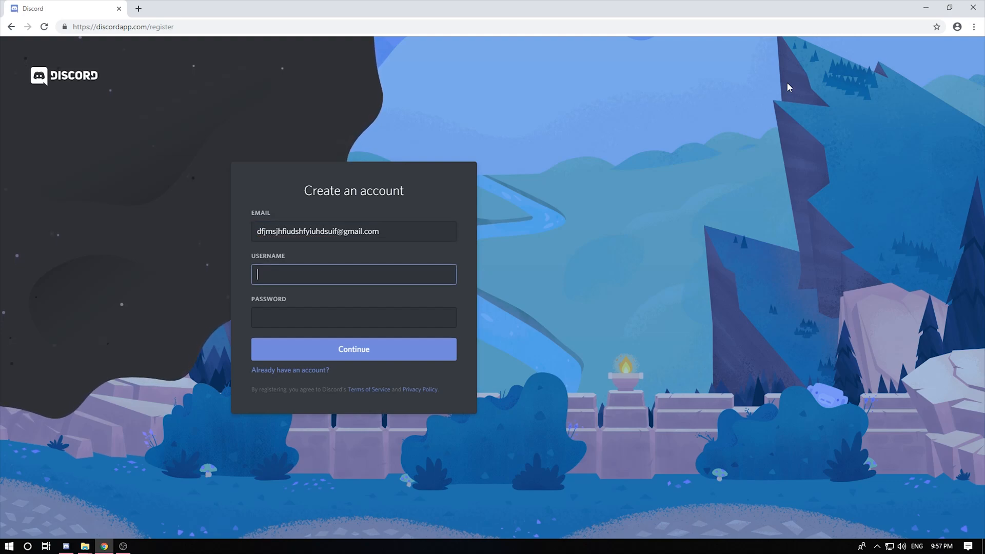
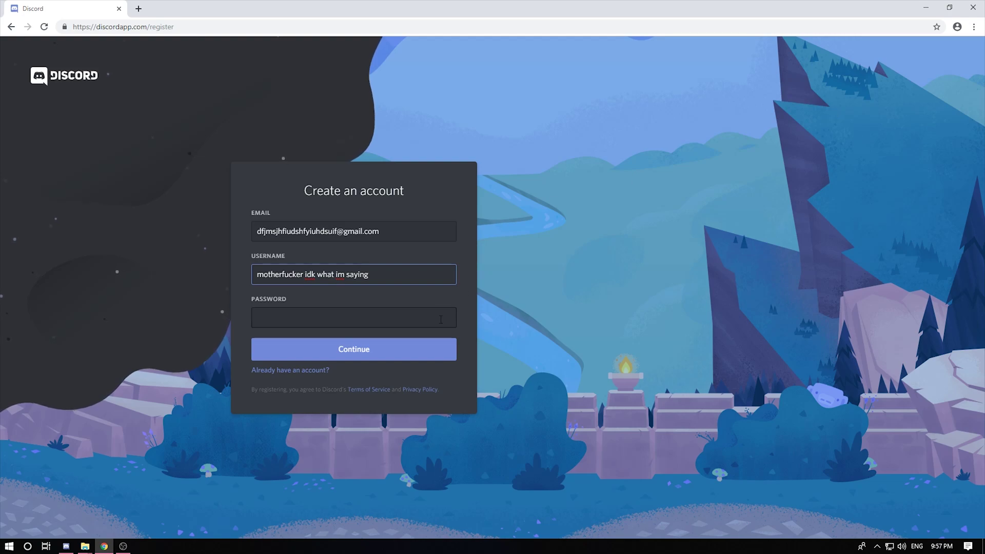
{"action": "left_click", "coordinate": [441, 319]}
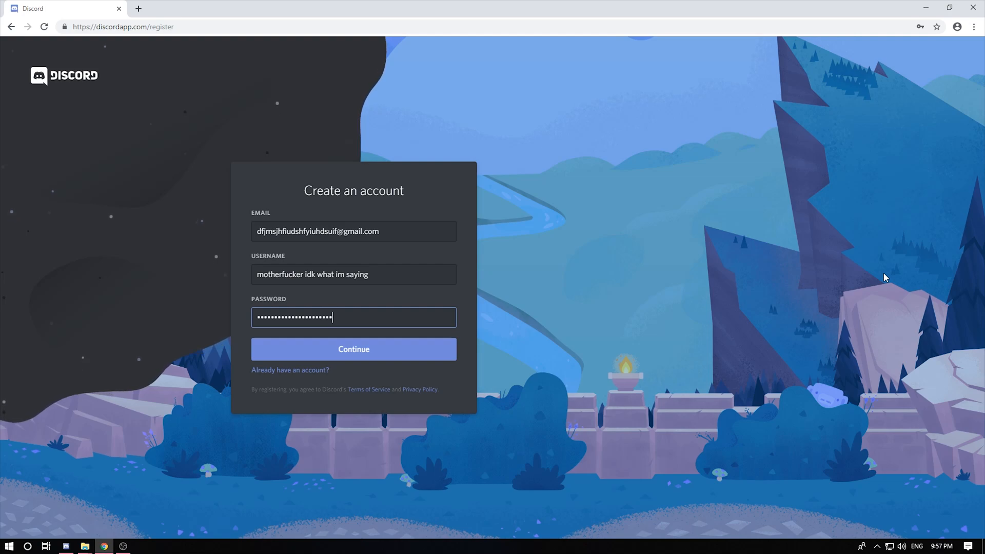
Start recording network requests in DevTools and submit the sign-up form
{"action": "key", "text": "F12"}
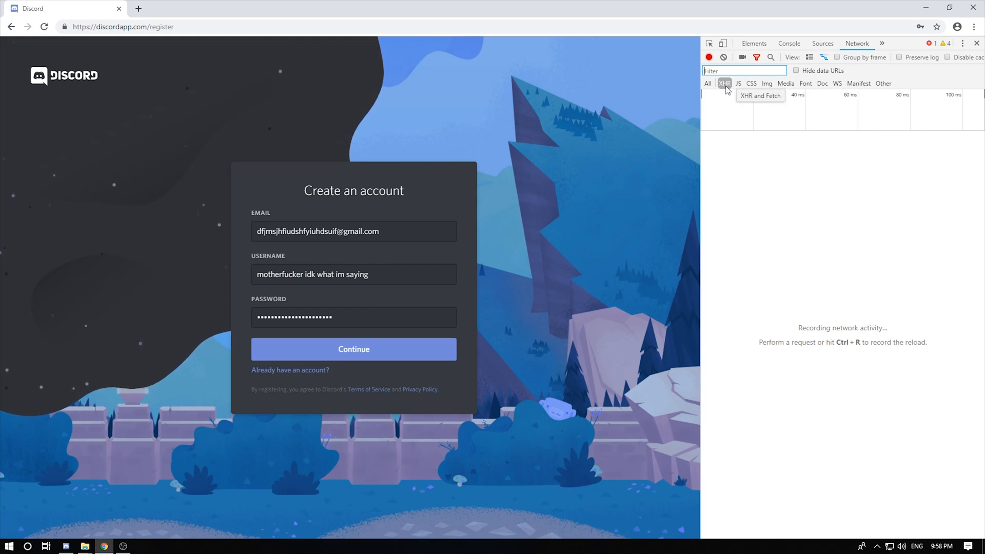
{"action": "left_click", "coordinate": [395, 351]}
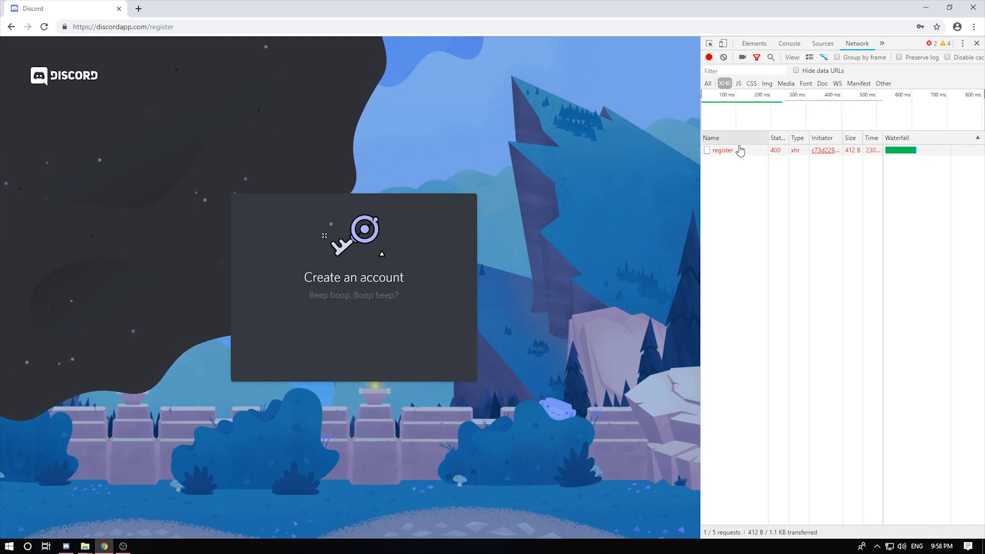
Solve the reCAPTCHA by selecting all car tiles and verifying, completing registration
{"action": "left_click", "coordinate": [323, 341]}
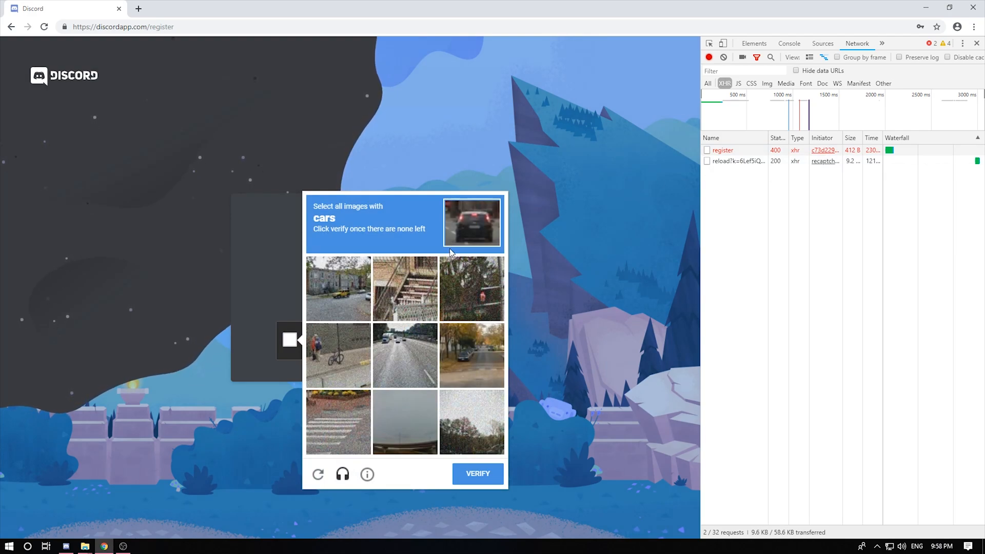
{"action": "left_click", "coordinate": [464, 348]}
{"action": "left_click", "coordinate": [339, 289]}
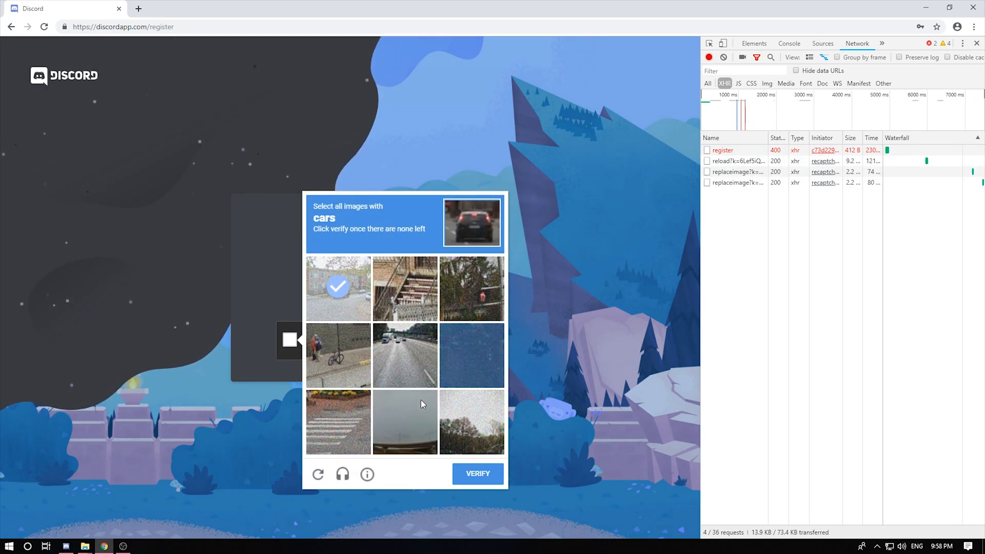
{"action": "left_click", "coordinate": [419, 349]}
{"action": "left_click", "coordinate": [339, 288]}
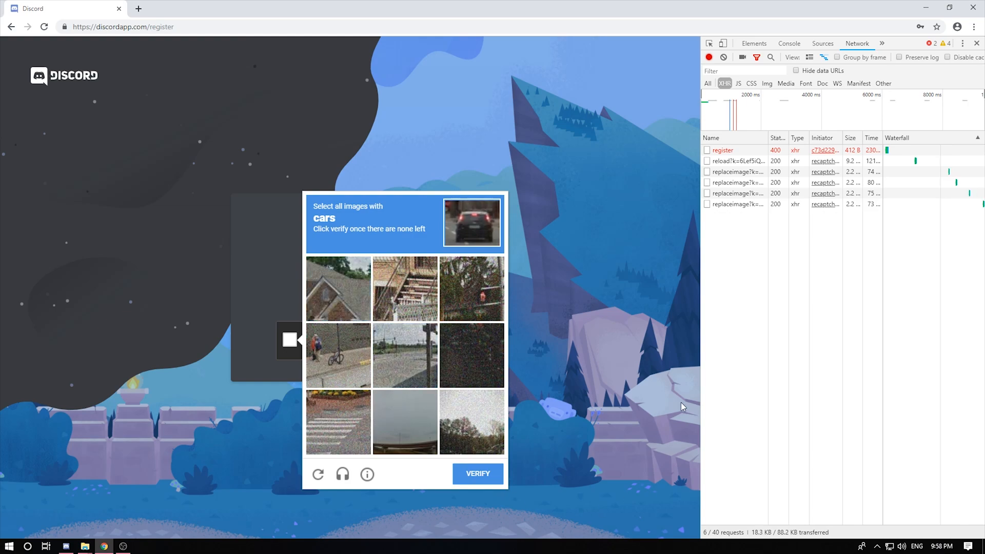
{"action": "left_click", "coordinate": [477, 473]}
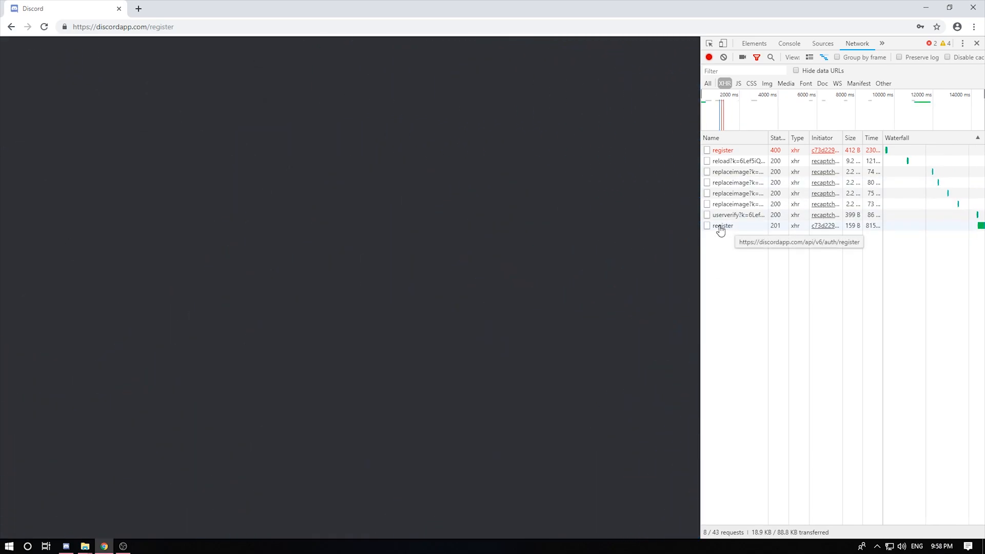
Preview the successful register (201) response and select the auth token value
{"action": "left_click", "coordinate": [721, 227]}
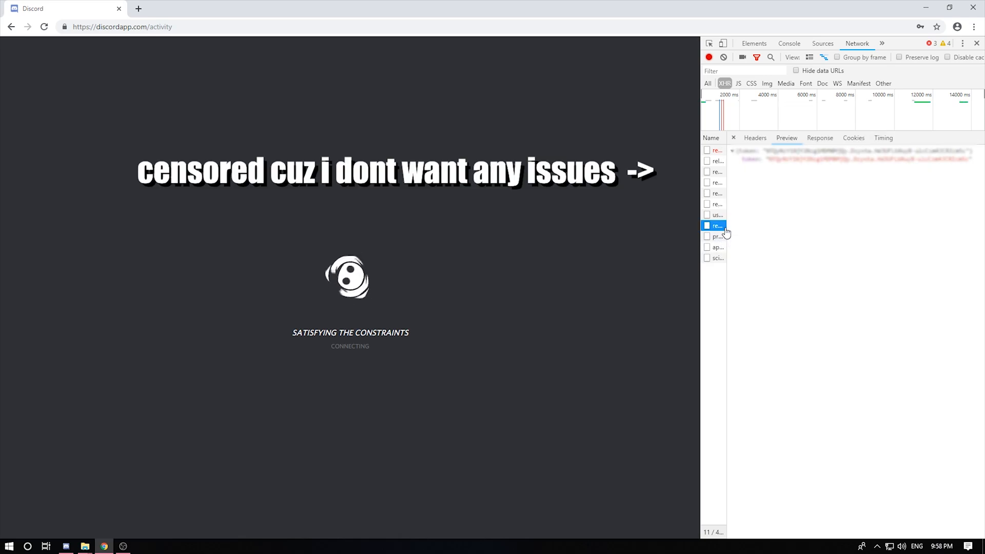
{"action": "left_click_drag", "start_coordinate": [767, 153], "coordinate": [966, 158]}
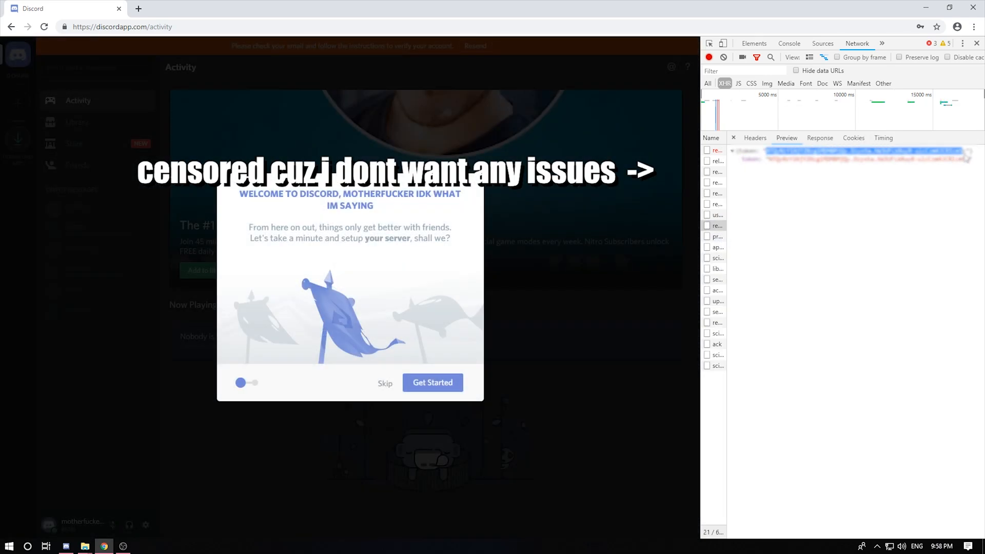